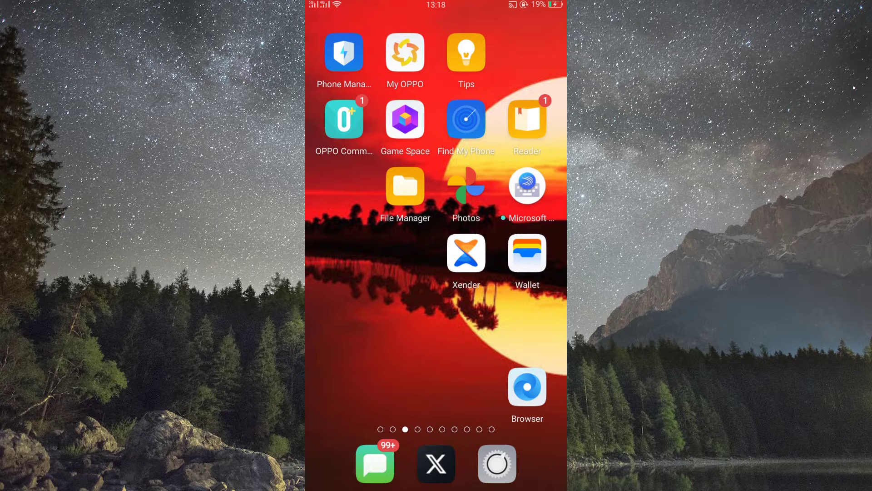
Launch File Manager and long-press melon-6.0.0.zip in Download to show its action menu.
{"action": "left_click", "coordinate": [453, 330]}
{"action": "left_click", "coordinate": [405, 186]}
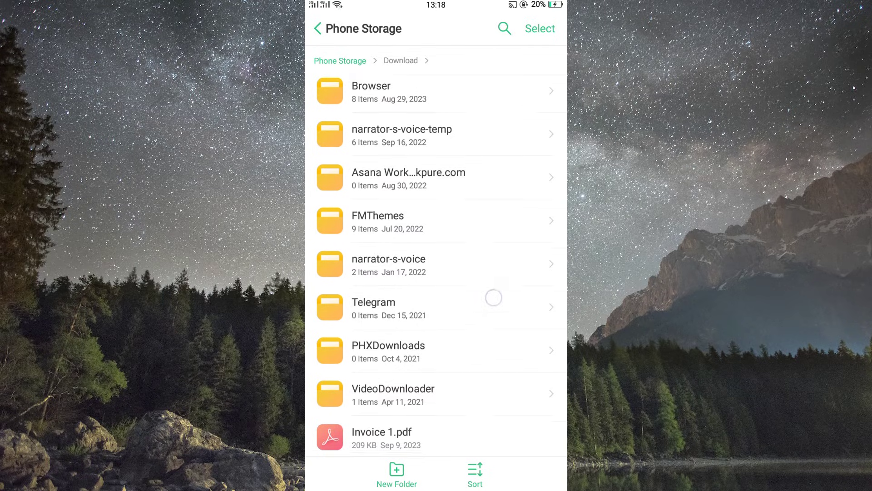
{"action": "scroll", "coordinate": [487, 300], "scroll_direction": "down", "scroll_amount": 4}
{"action": "left_click", "coordinate": [466, 331]}
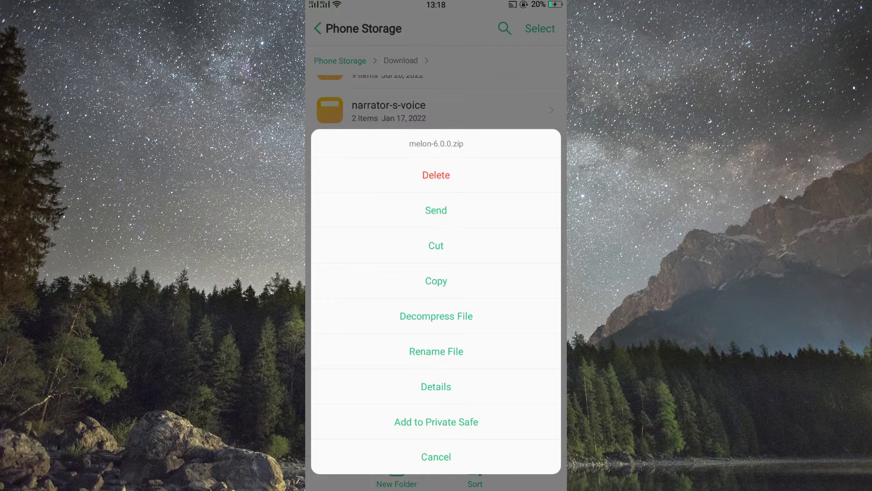
Rename the file by replacing its zip extension with apk, saving it as melon-6.0.0.apk.
{"action": "left_click", "coordinate": [437, 352]}
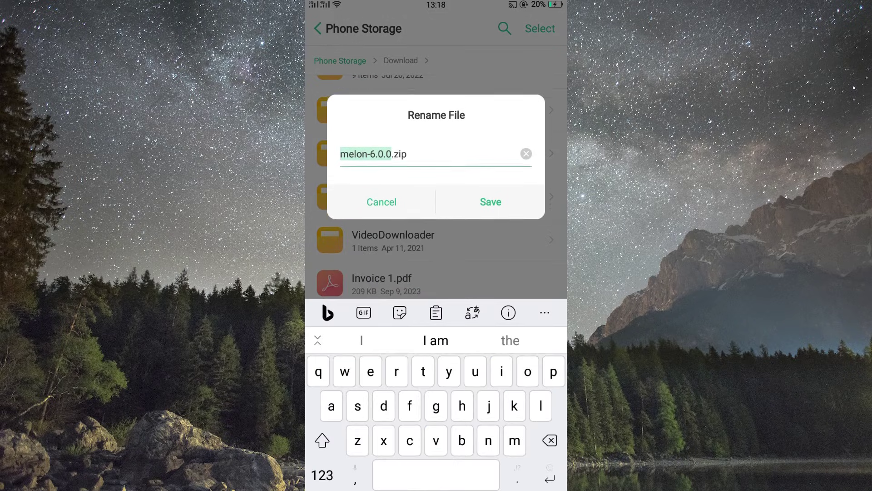
{"action": "left_click", "coordinate": [407, 145]}
{"action": "key", "text": "BackSpace"}
{"action": "key", "text": "BackSpace"}
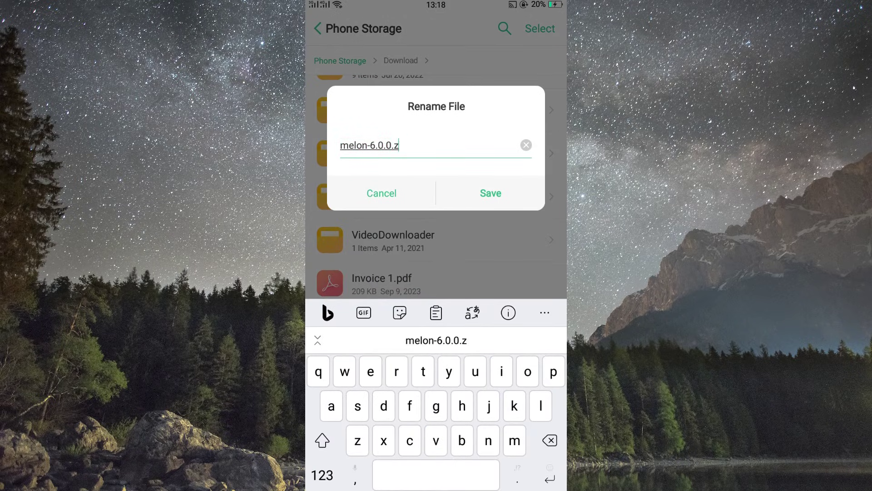
{"action": "key", "text": "BackSpace"}
{"action": "type", "text": "ap"}
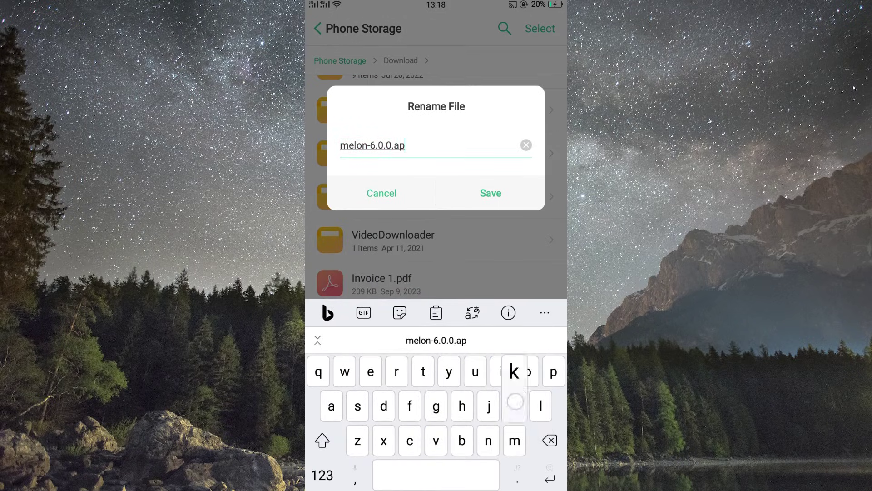
{"action": "type", "text": "k"}
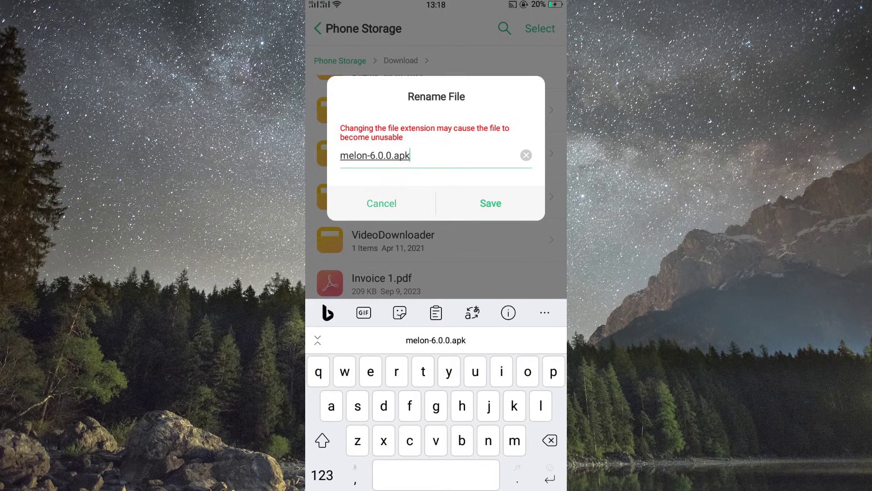
{"action": "left_click", "coordinate": [508, 197]}
{"action": "left_click", "coordinate": [437, 333]}
{"action": "left_click", "coordinate": [517, 101]}
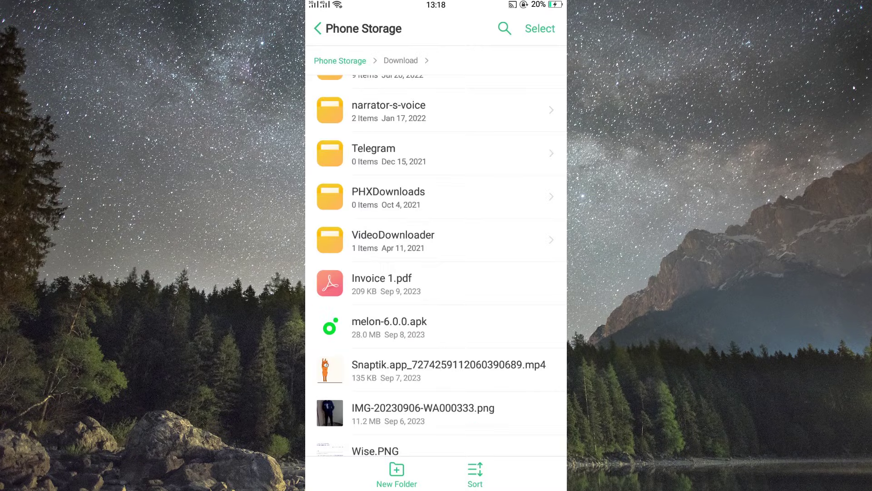